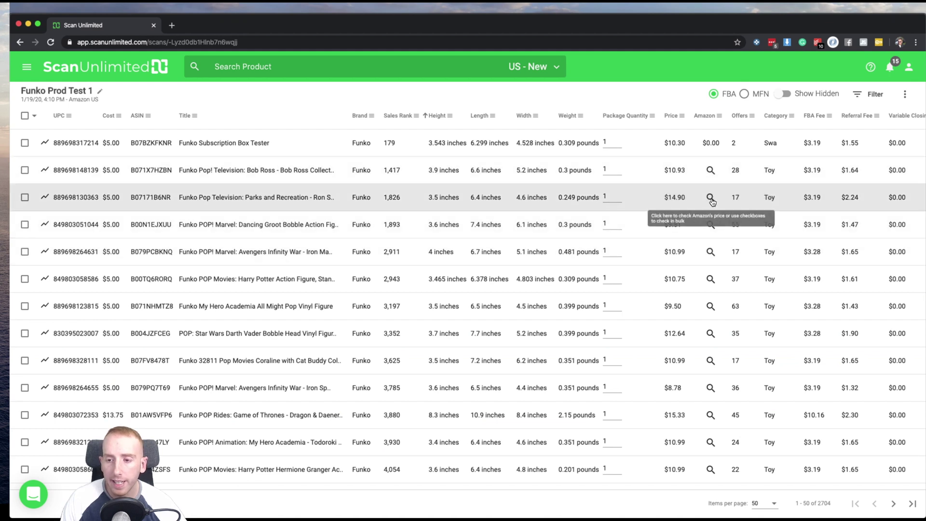
- Fetch Amazon's price for the Bob Ross Funko listing, which comes back at $10.95
click(710, 171)
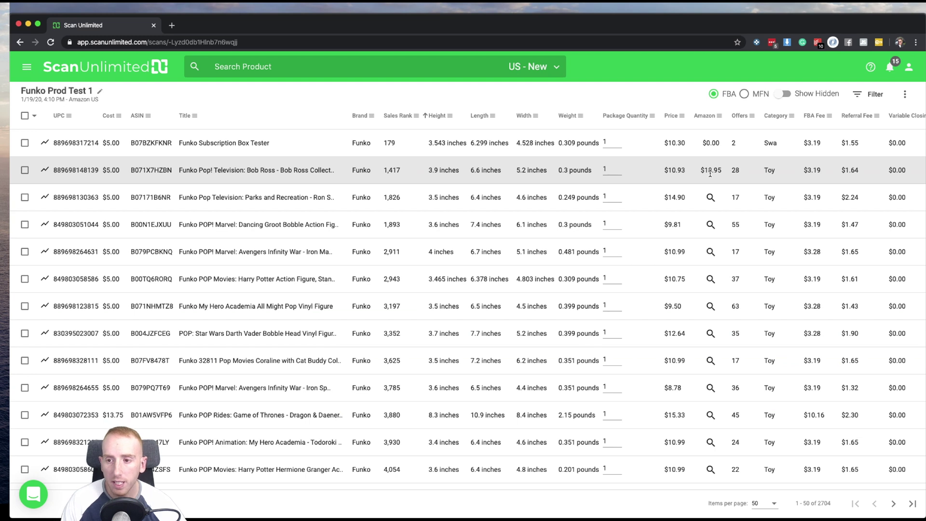
mouse_move(709, 149)
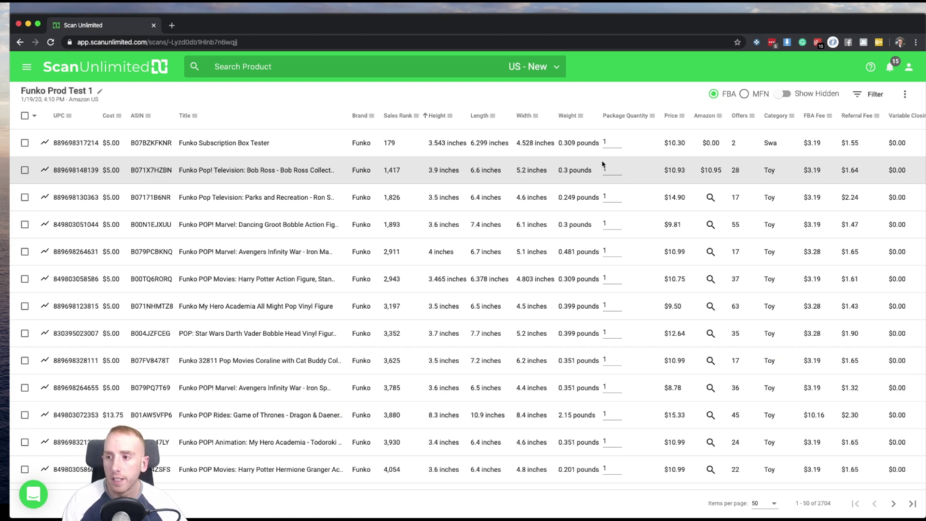
- Add Sales Rank filters for less than 30000 and not equal to 0
click(861, 99)
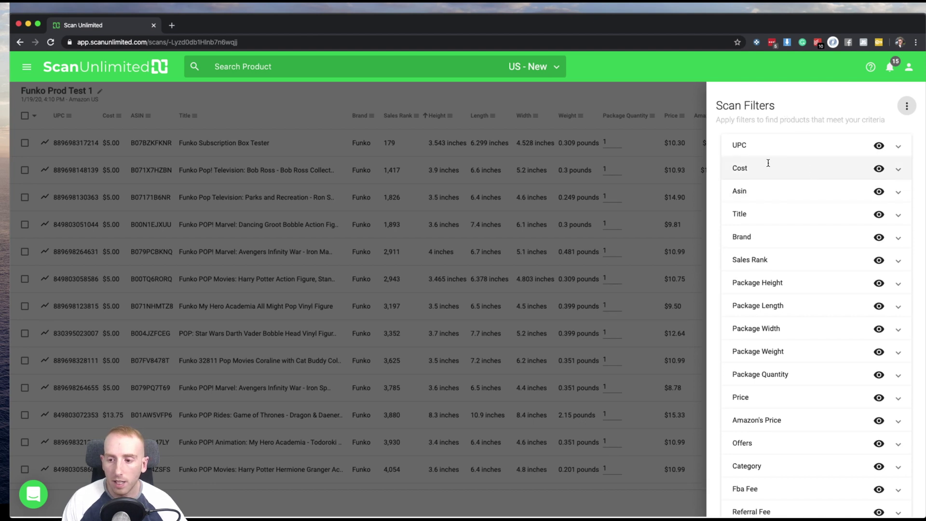
scroll(794, 188, down, 1)
scroll(795, 187, down, 1)
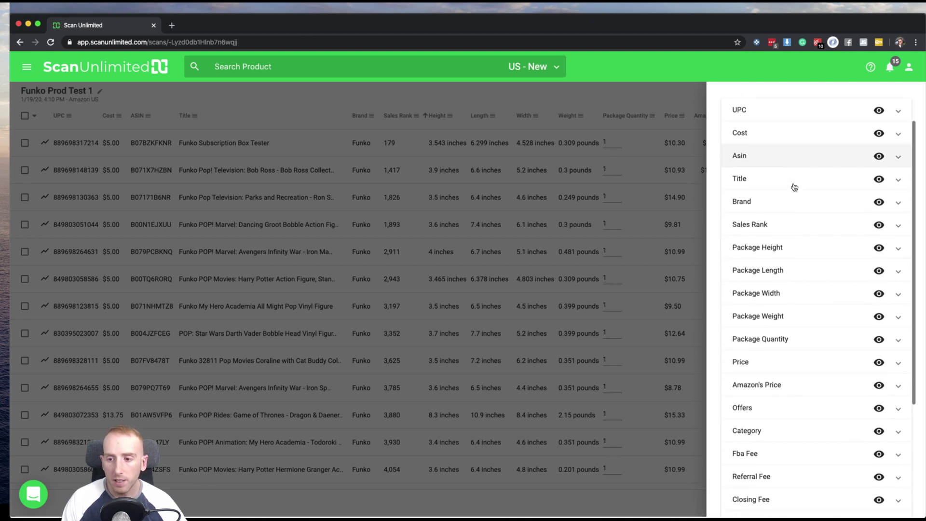
click(798, 230)
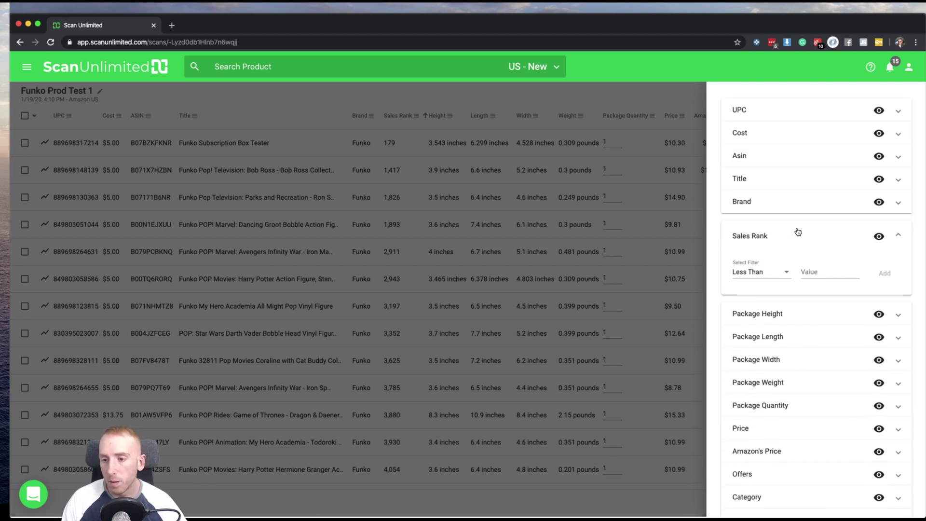
click(807, 274)
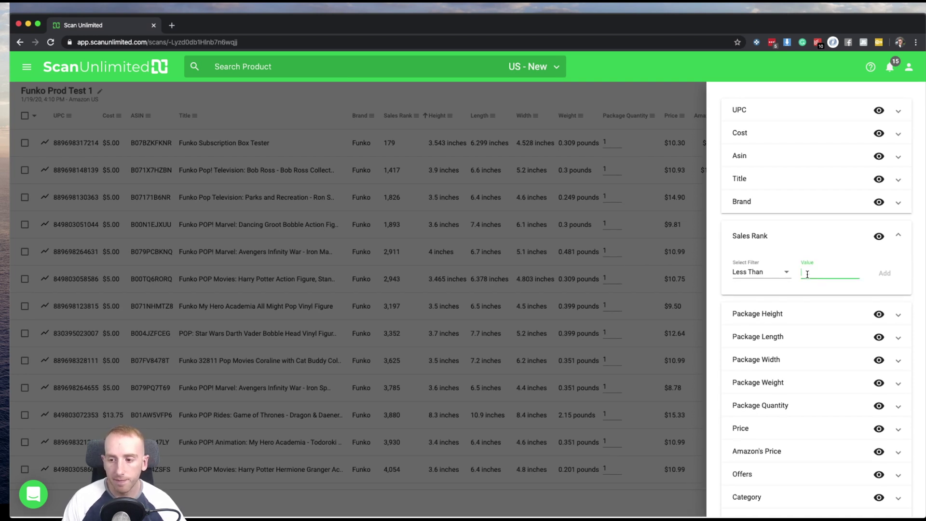
text(30000)
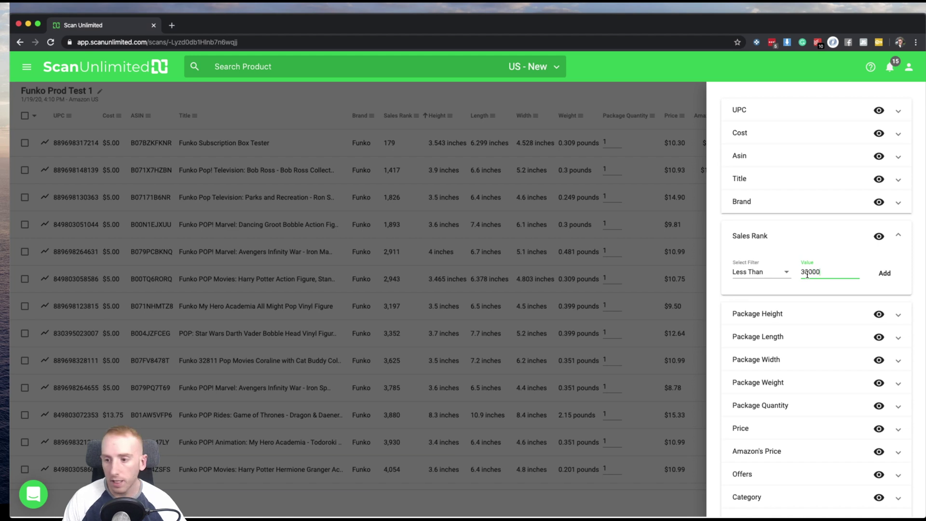
click(882, 275)
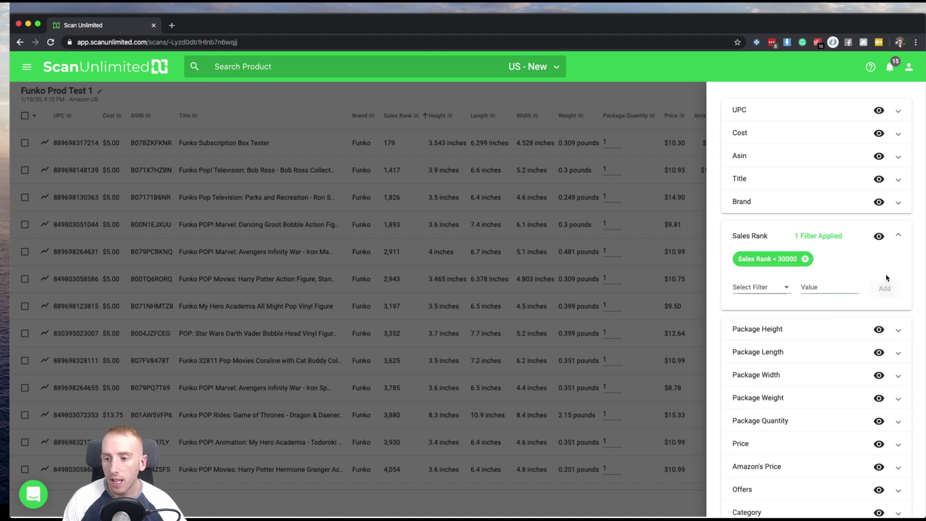
click(784, 287)
click(772, 387)
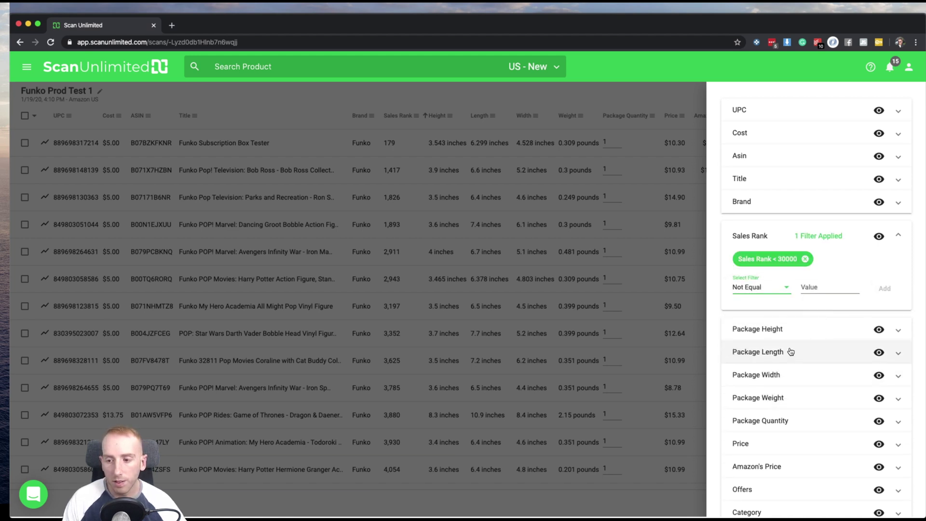
click(808, 290)
text(0)
click(885, 289)
- Add a Profit Greater Than 3 filter
scroll(840, 294, down, 6)
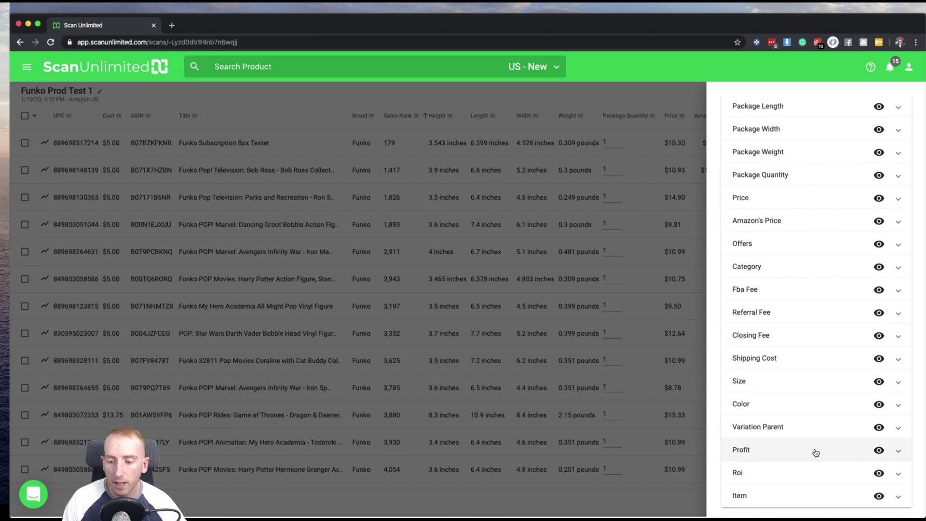
click(815, 449)
click(774, 457)
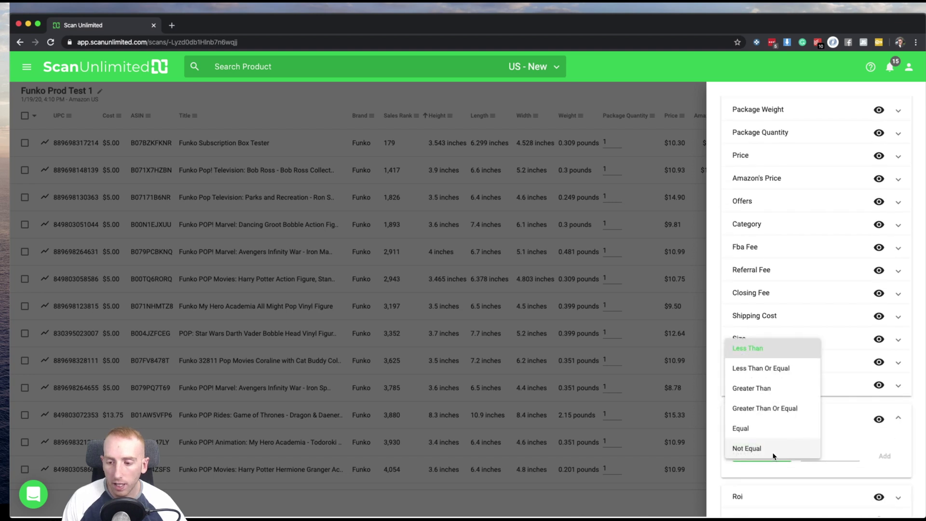
click(764, 388)
click(830, 456)
text(3)
click(885, 456)
- Add a Roi Greater Than 80 filter and apply the filters to the results
scroll(881, 450, down, 1)
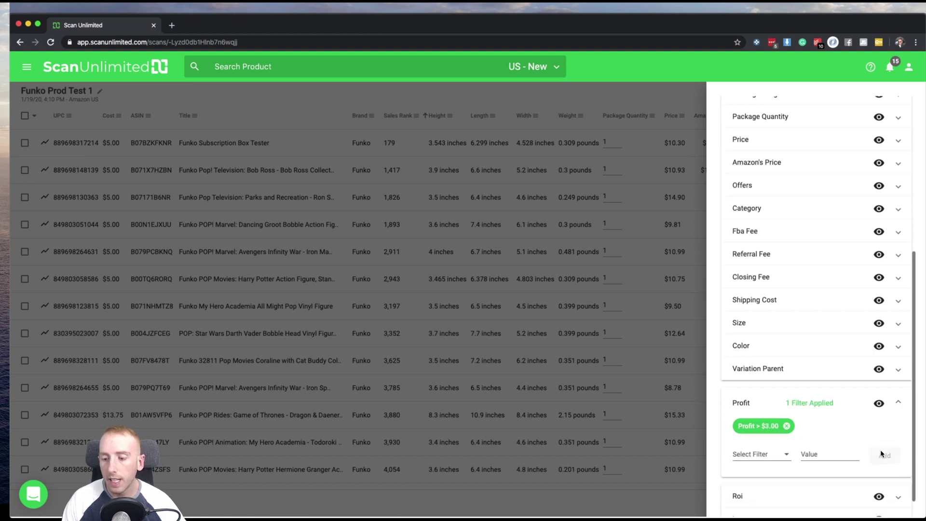
click(777, 480)
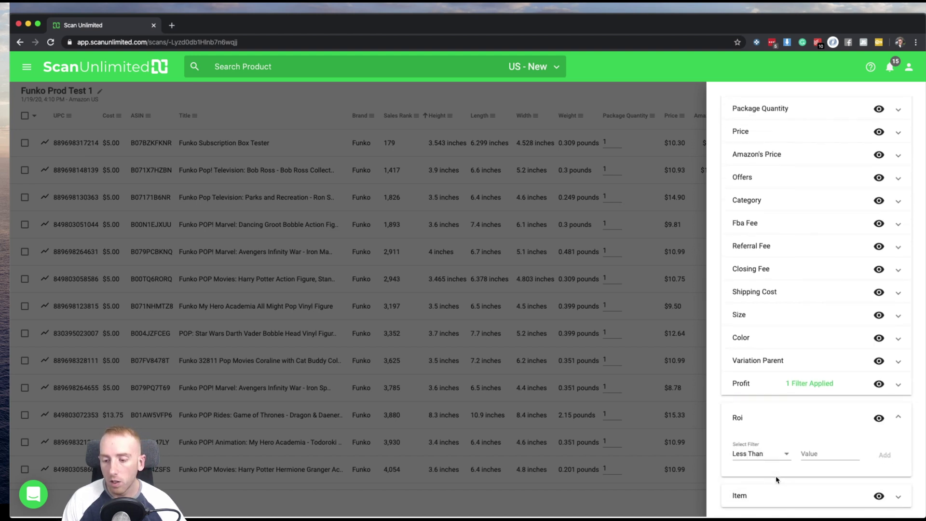
click(766, 453)
click(751, 388)
click(809, 454)
text(80)
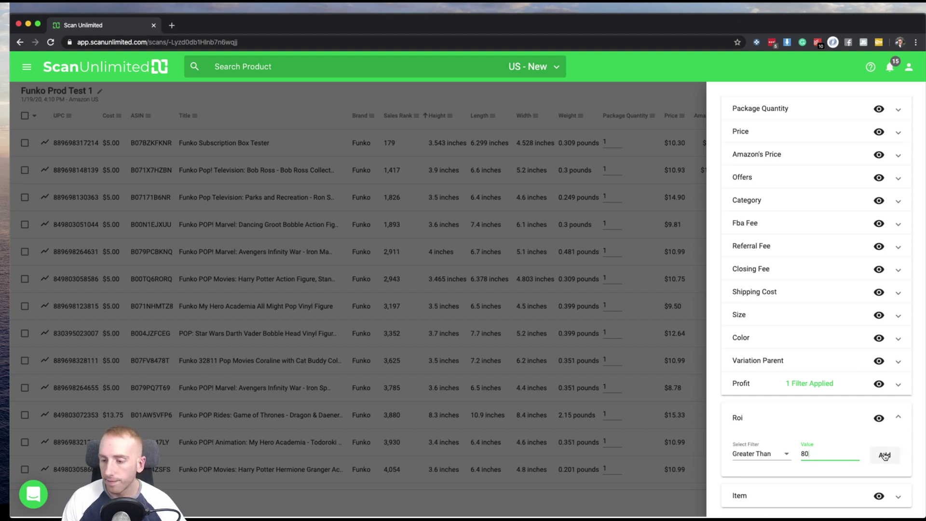
click(885, 455)
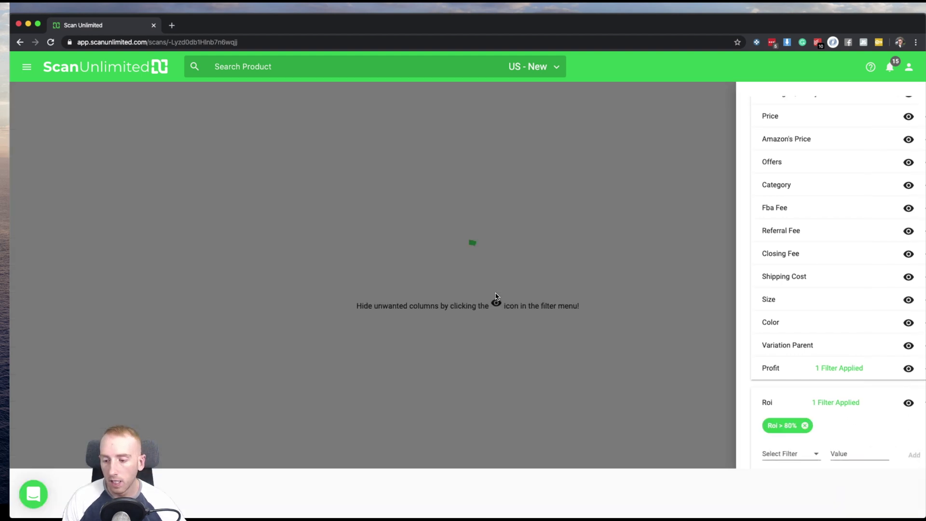
click(496, 297)
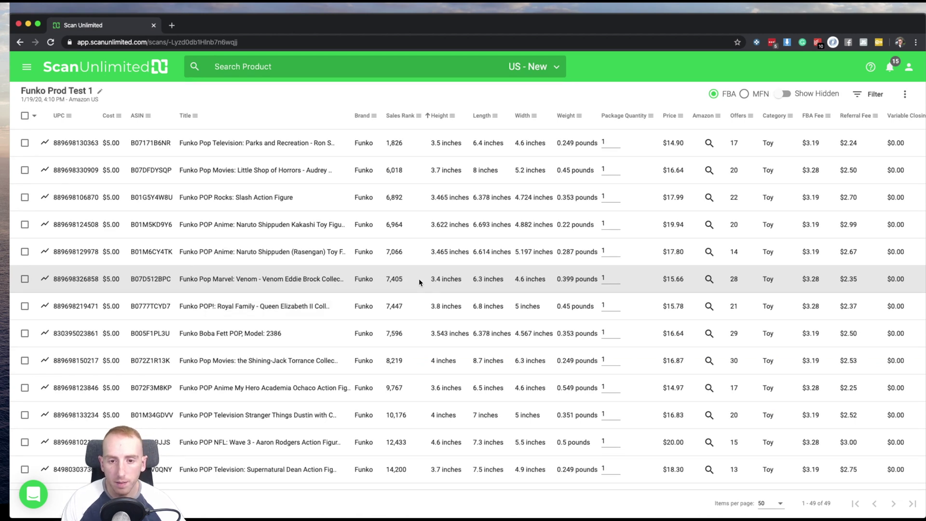
- Scroll across the table columns to review the 49 filtered Funko listings
scroll(407, 182, right, 5)
scroll(407, 182, left, 5)
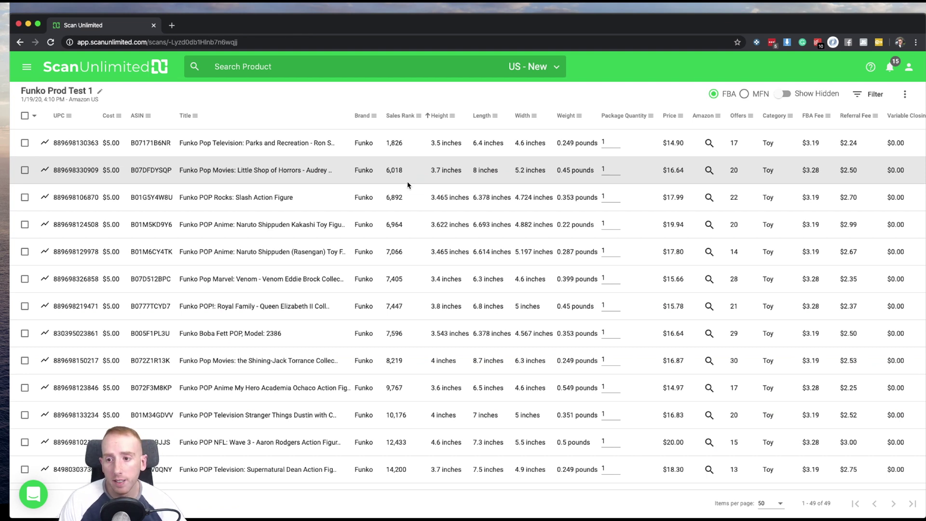
- Confirm Amazon isn't selling the Parks and Recreation listing, then select all 49 filtered listings
click(710, 145)
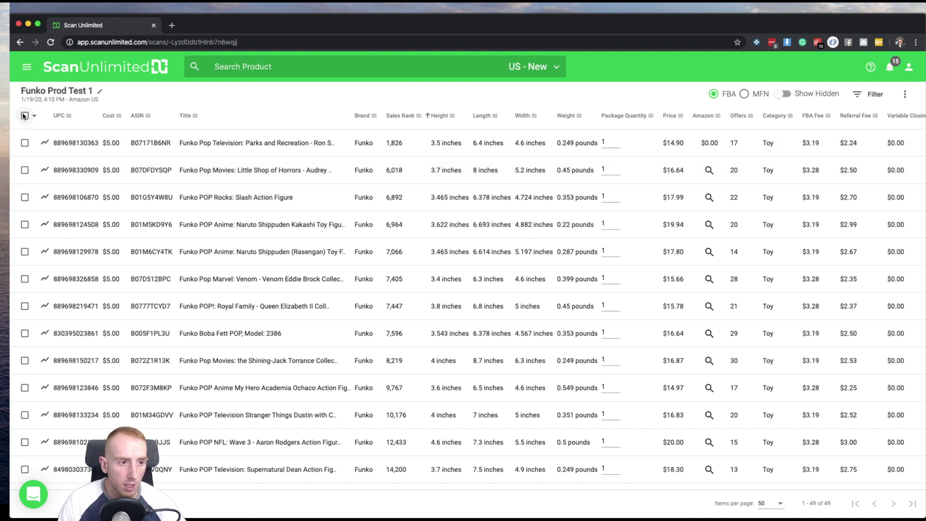
click(25, 143)
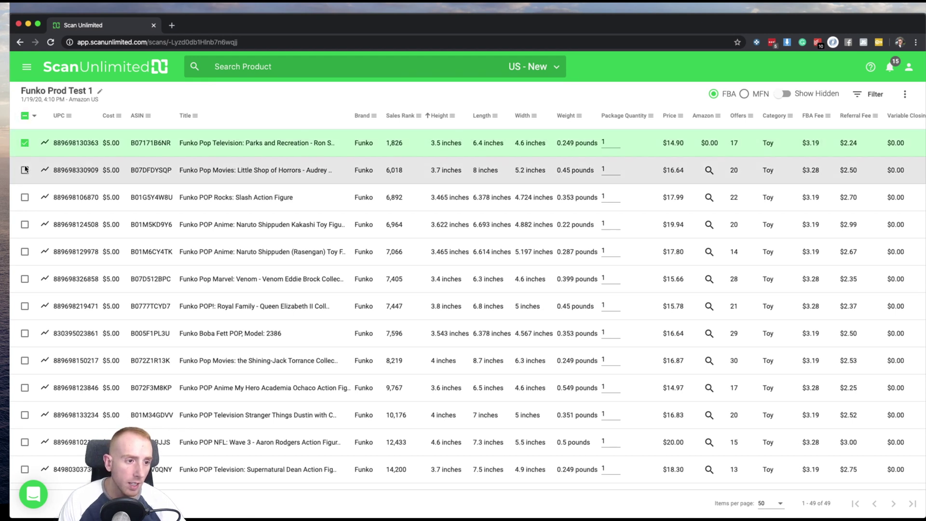
click(25, 171)
click(24, 116)
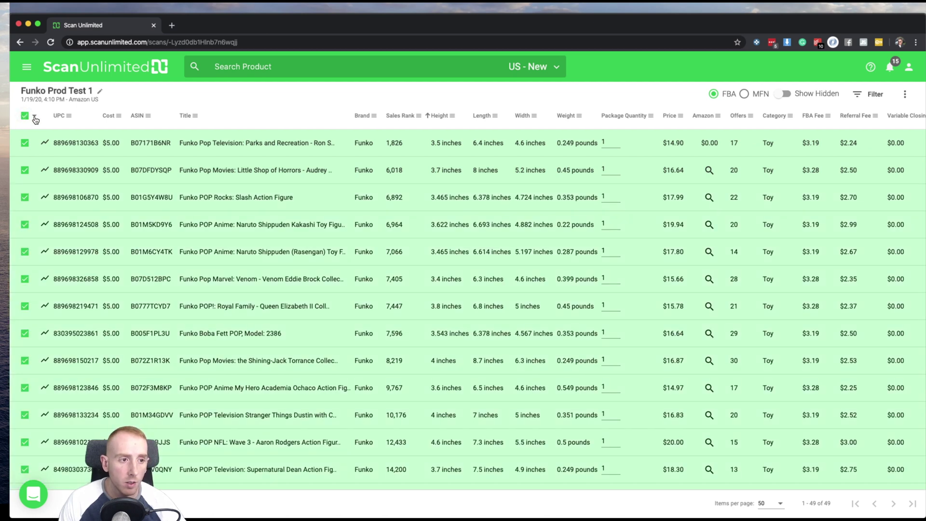
click(35, 117)
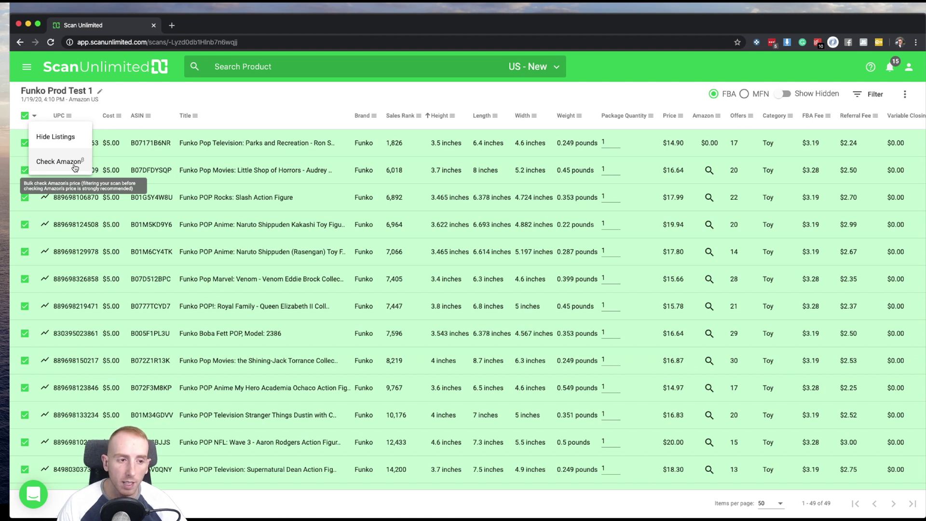
- Run Check Amazon on all selected listings, showing $0.00 where Amazon isn't selling
click(59, 162)
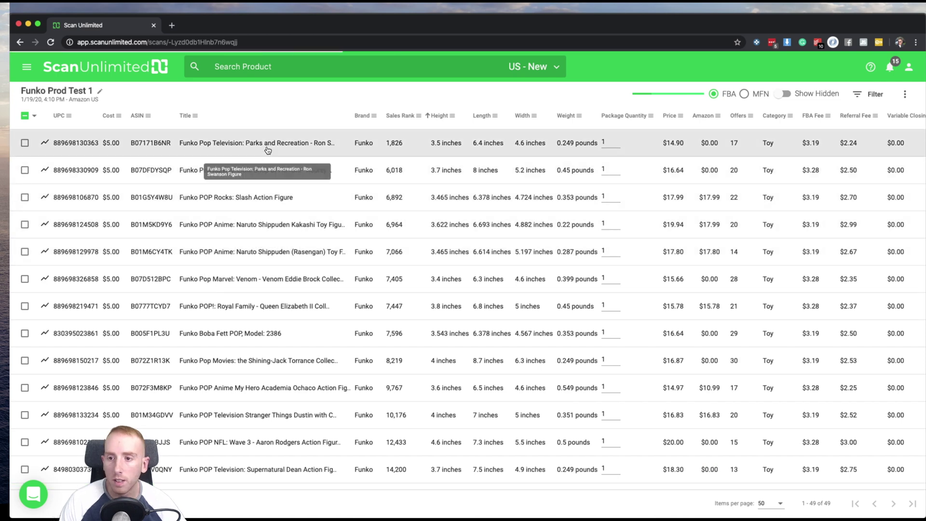
- Open the Ron Swanson figure's Amazon page and browse the other sellers' New & Used offers
click(267, 148)
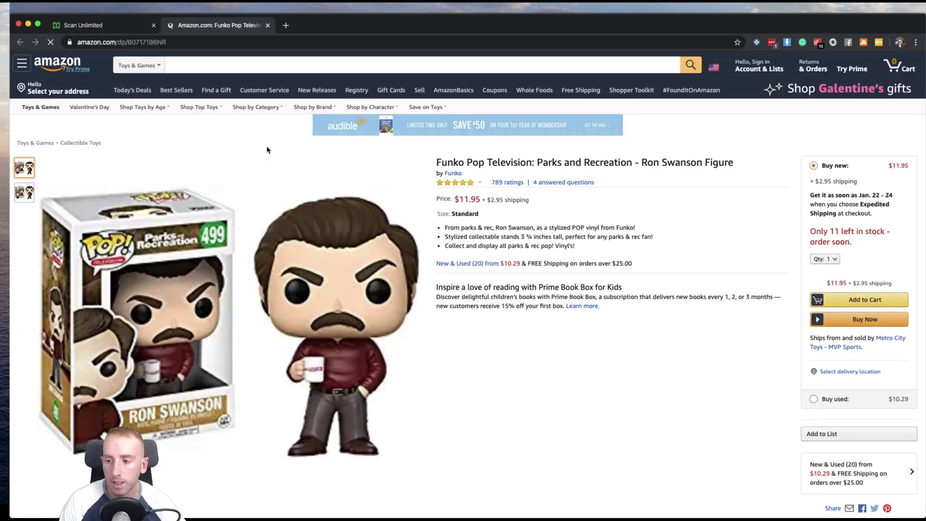
scroll(751, 259, down, 1)
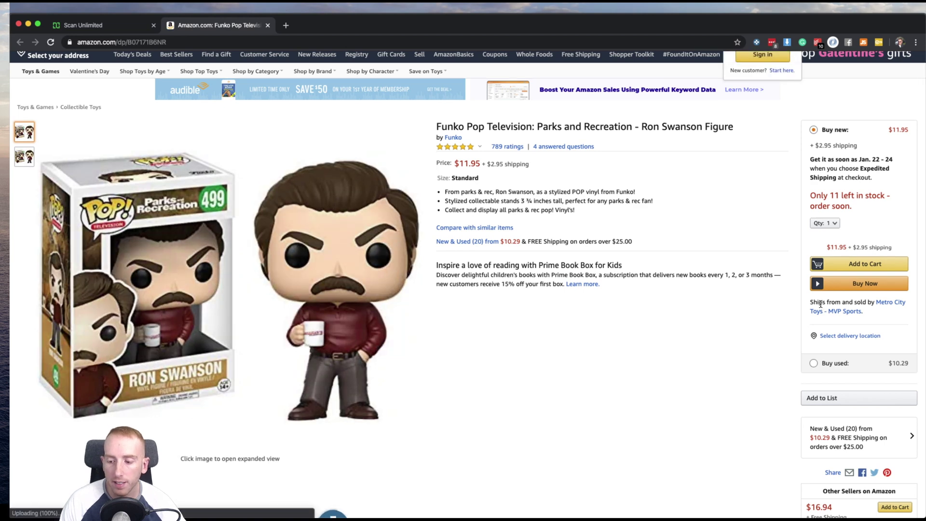
scroll(821, 304, down, 1)
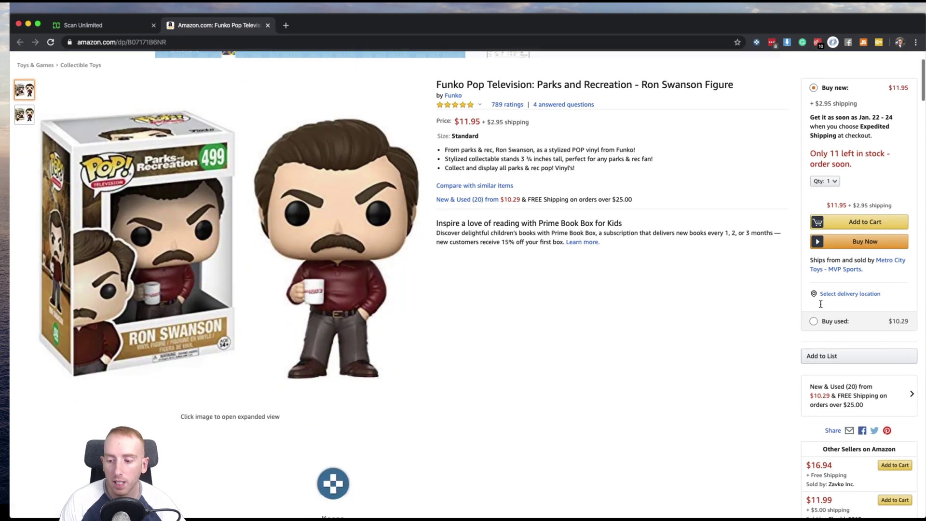
click(834, 401)
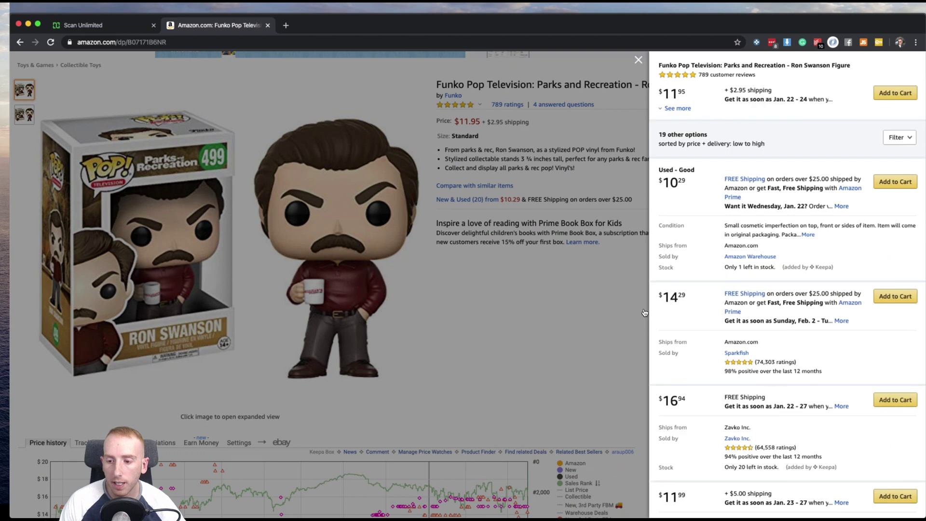
scroll(690, 310, down, 2)
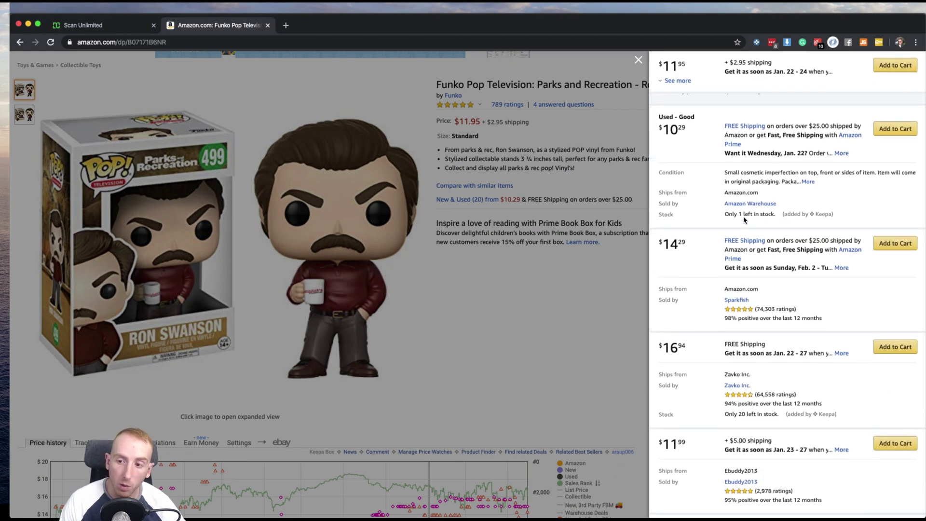
scroll(744, 213, down, 1)
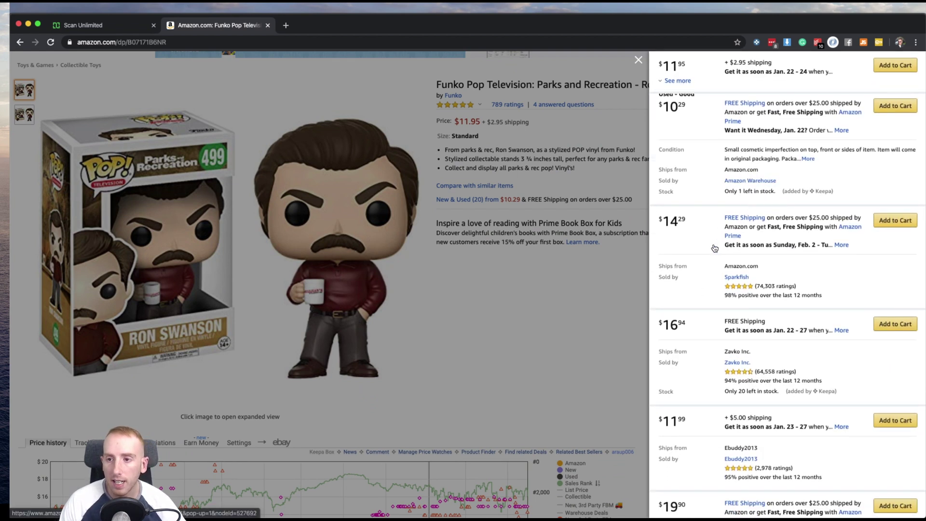
scroll(714, 248, down, 8)
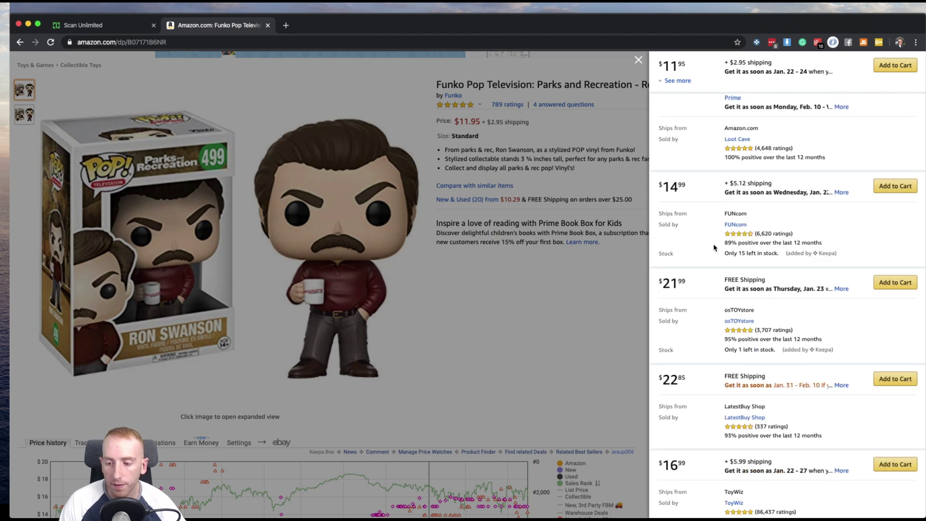
scroll(714, 248, down, 5)
click(572, 281)
- Close the Ron Swanson Amazon tab to return to the 49-product Funko scan list
click(268, 25)
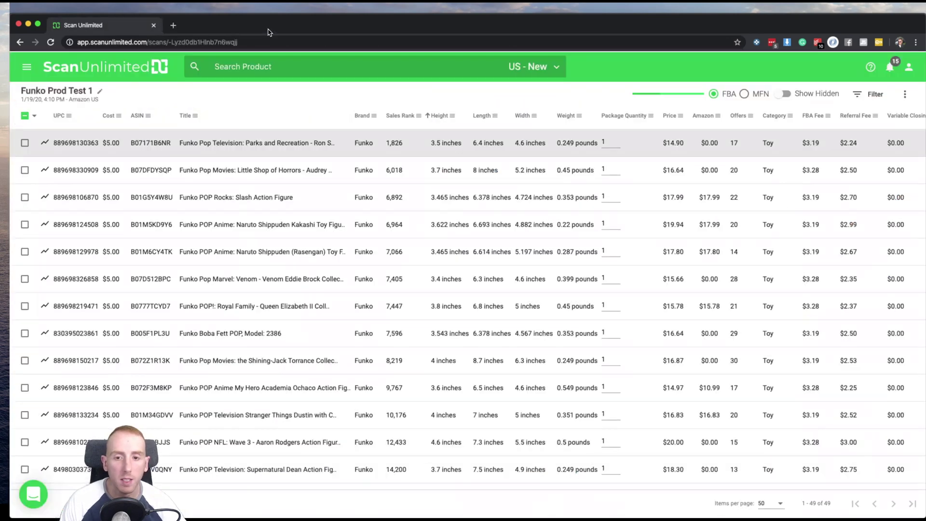
mouse_move(708, 143)
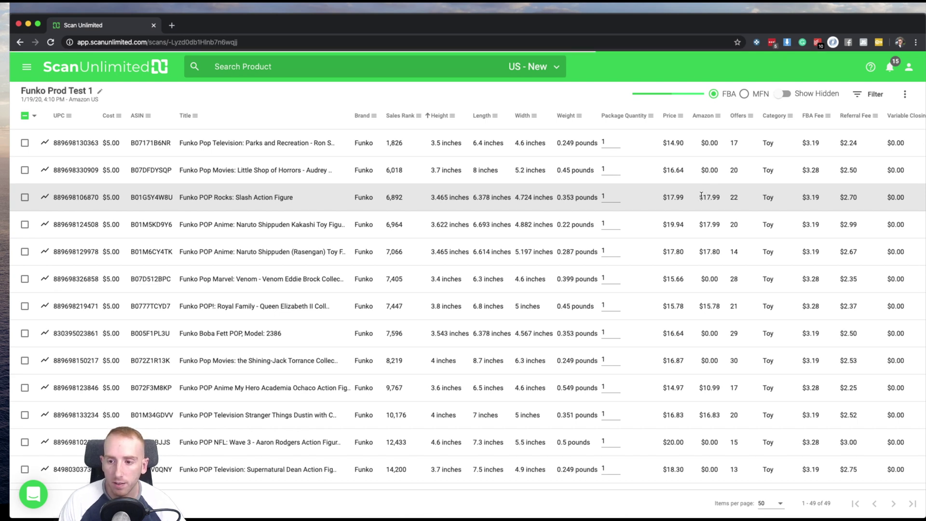
- Add an Amazon's Price Equal 0 filter in Scan Filters
click(867, 102)
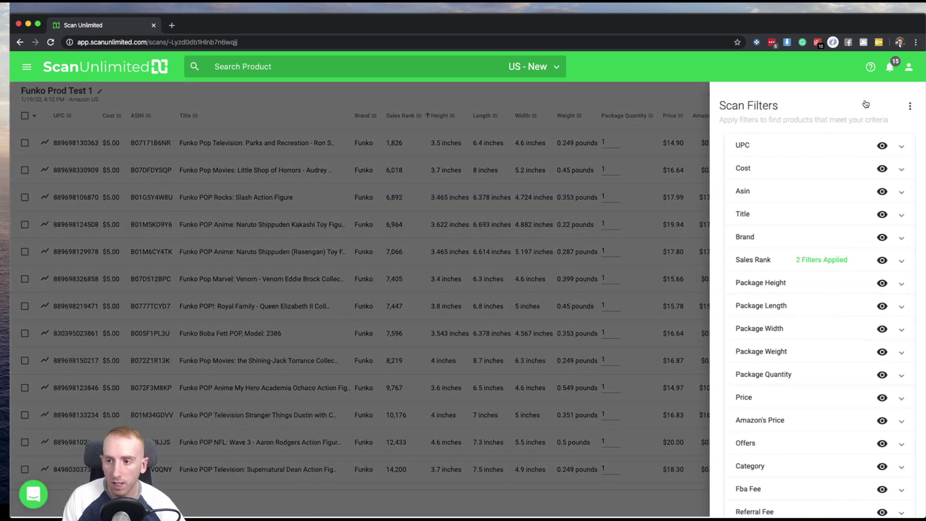
scroll(825, 212, down, 4)
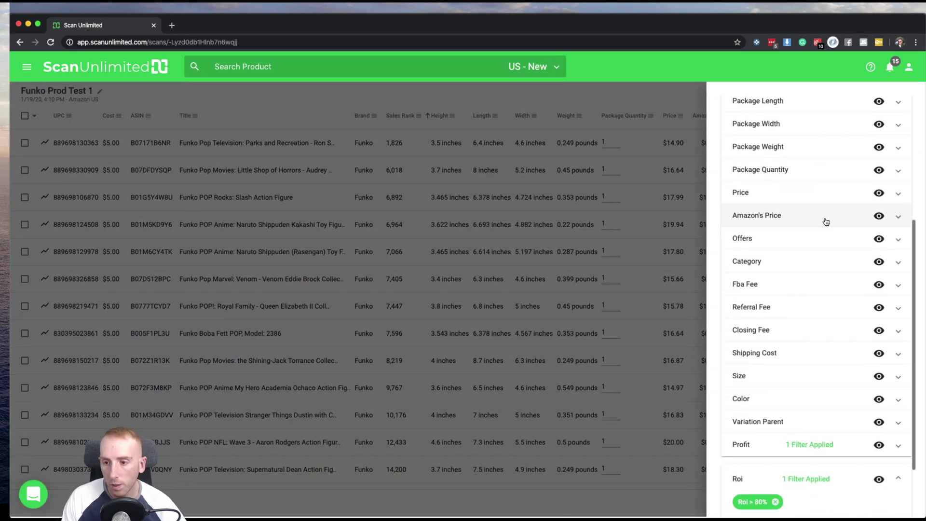
click(777, 221)
click(764, 263)
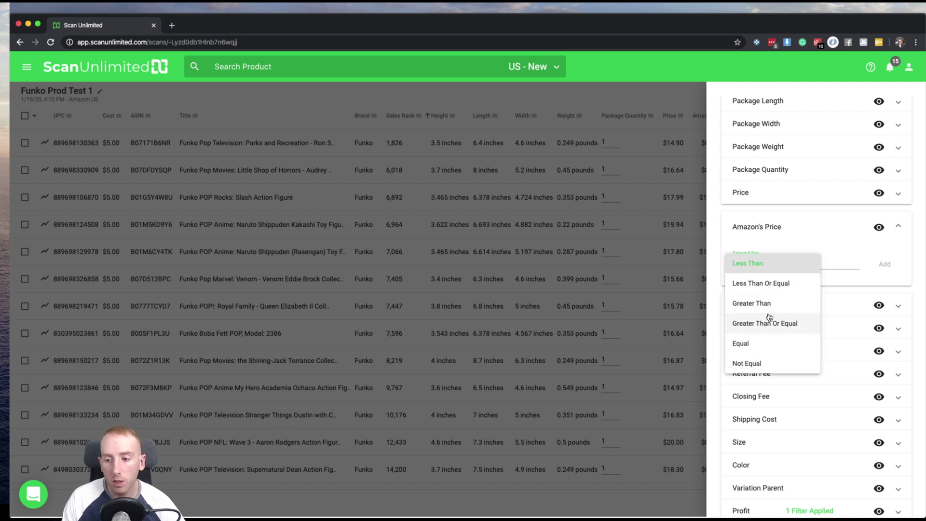
click(769, 344)
click(829, 266)
text(0)
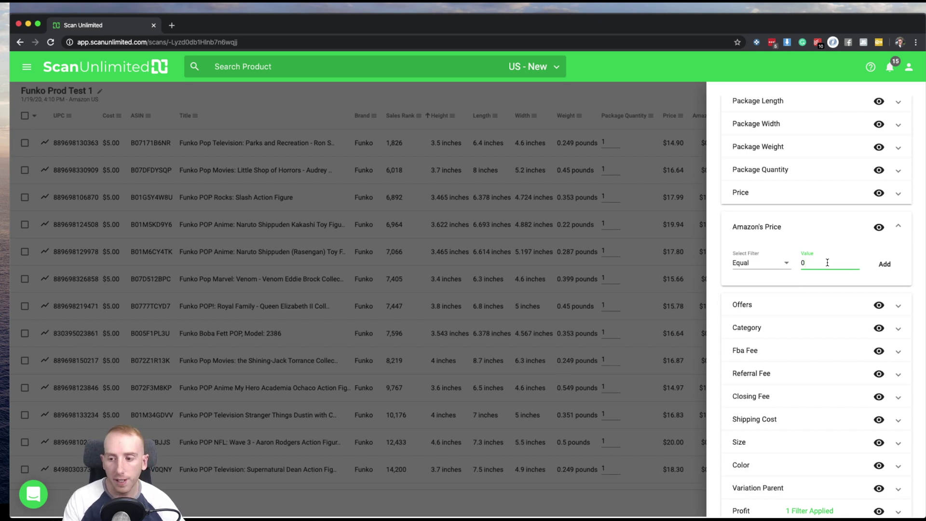
click(886, 266)
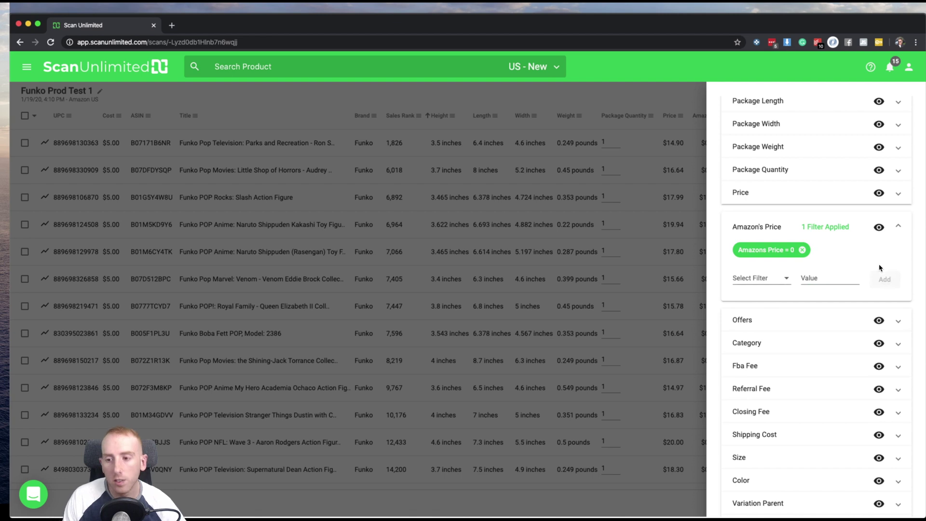
- Apply the filter and scroll through the 30 remaining listings, all with Amazon at $0.00
click(617, 314)
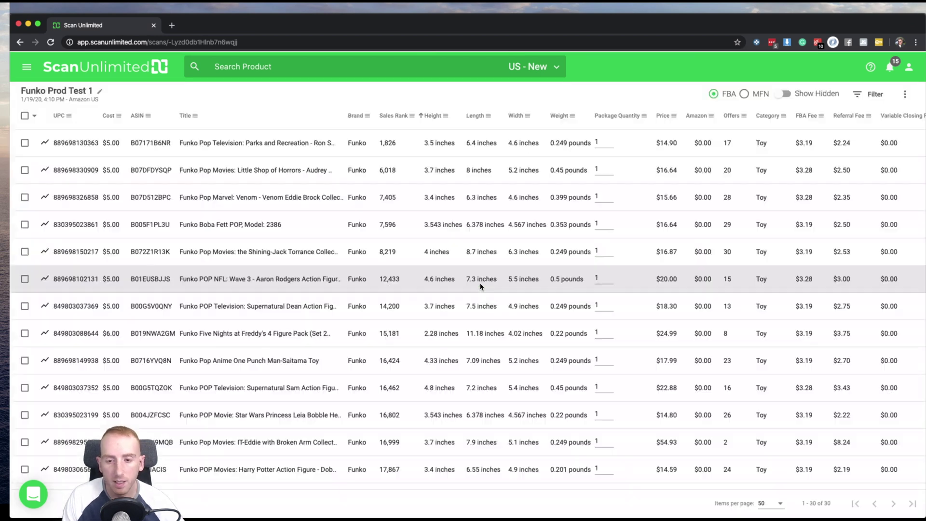
scroll(480, 283, right, 2)
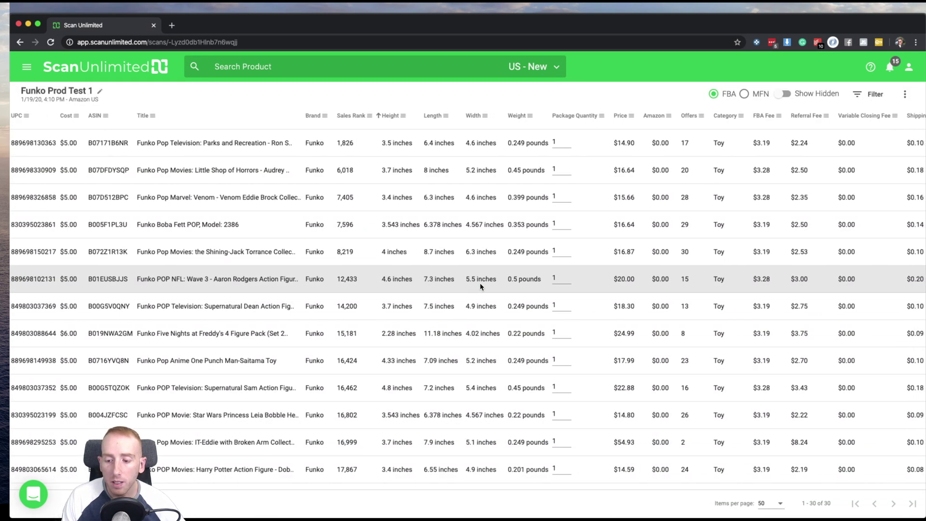
scroll(480, 283, down, 3)
scroll(479, 283, down, 8)
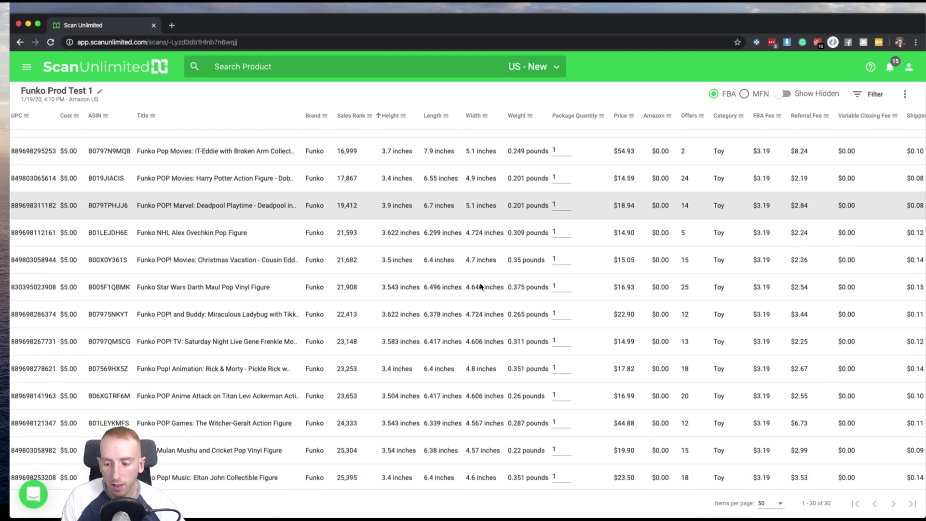
scroll(480, 286, up, 10)
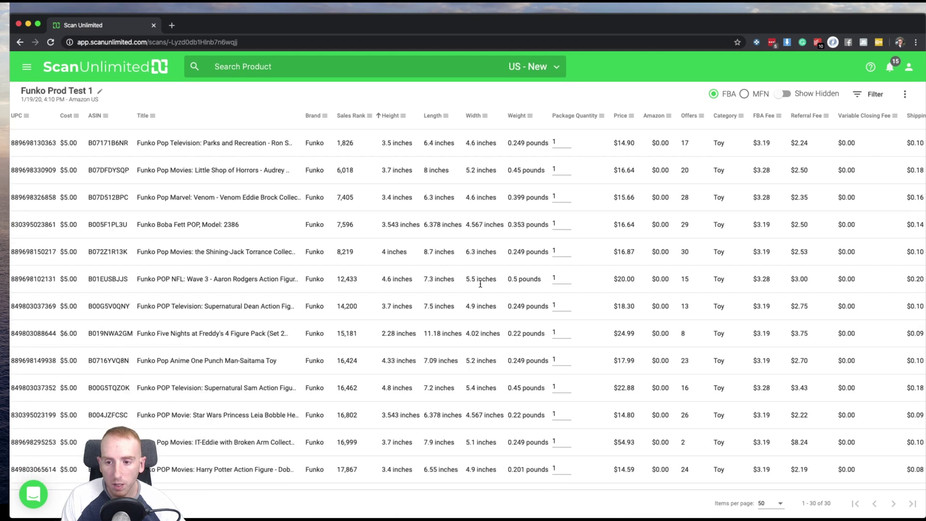
click(162, 225)
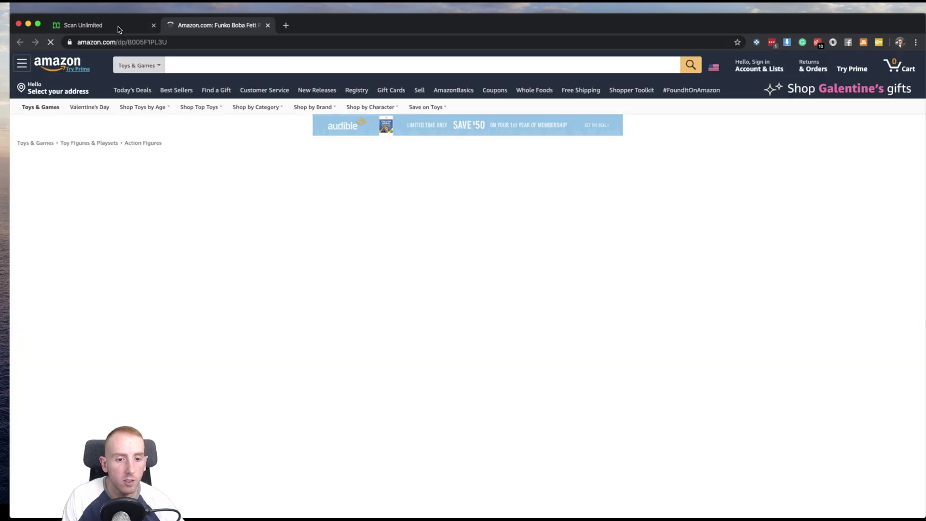
scroll(693, 231, down, 3)
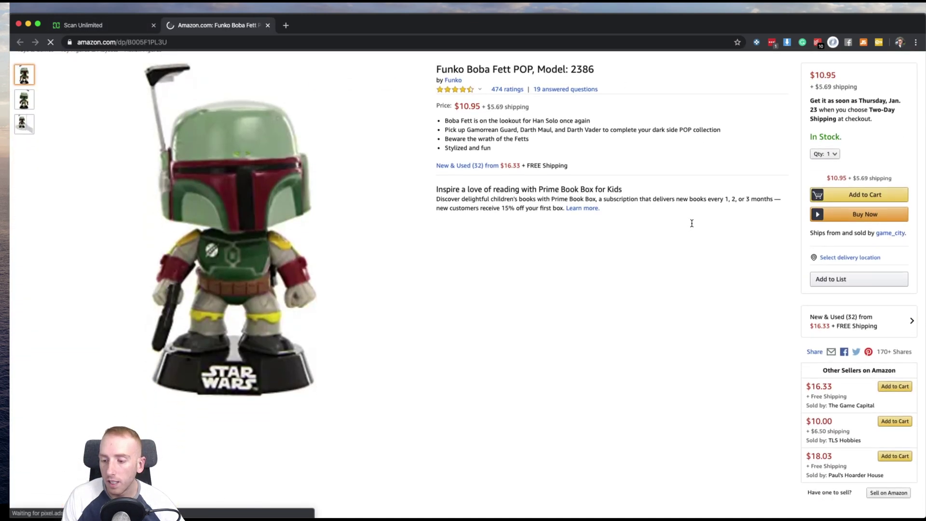
click(109, 27)
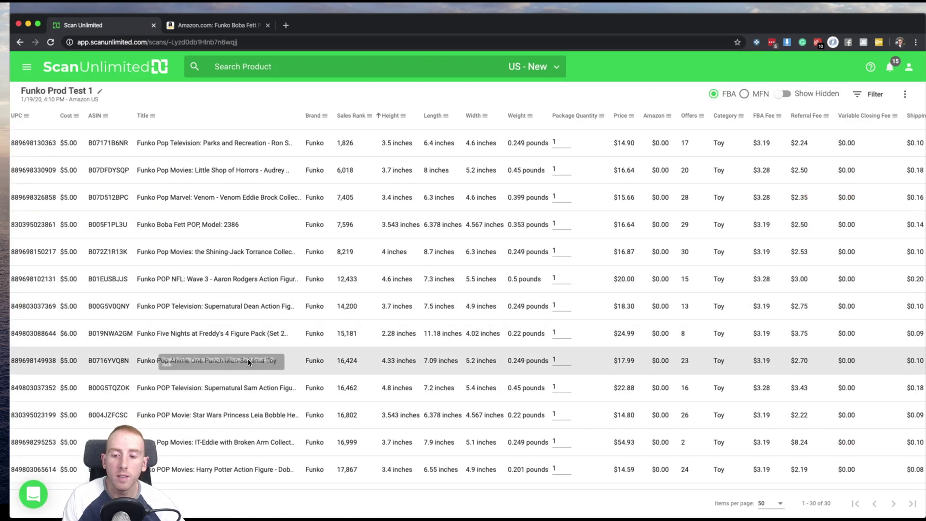
click(249, 363)
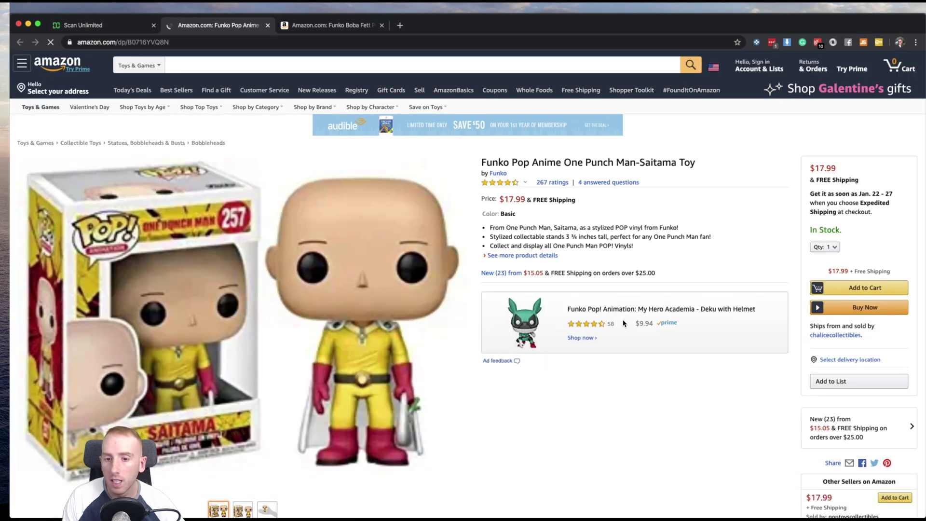
scroll(720, 254, down, 5)
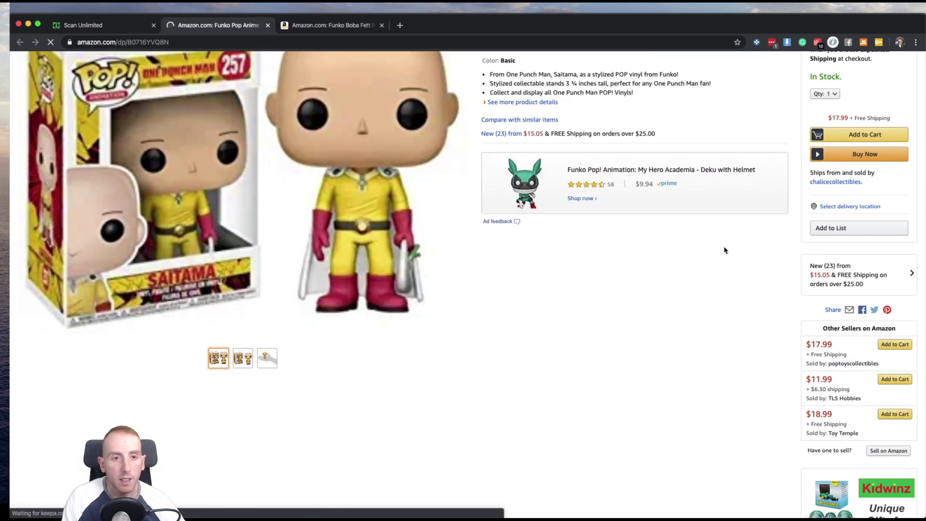
click(268, 25)
click(268, 25)
scroll(491, 304, right, 8)
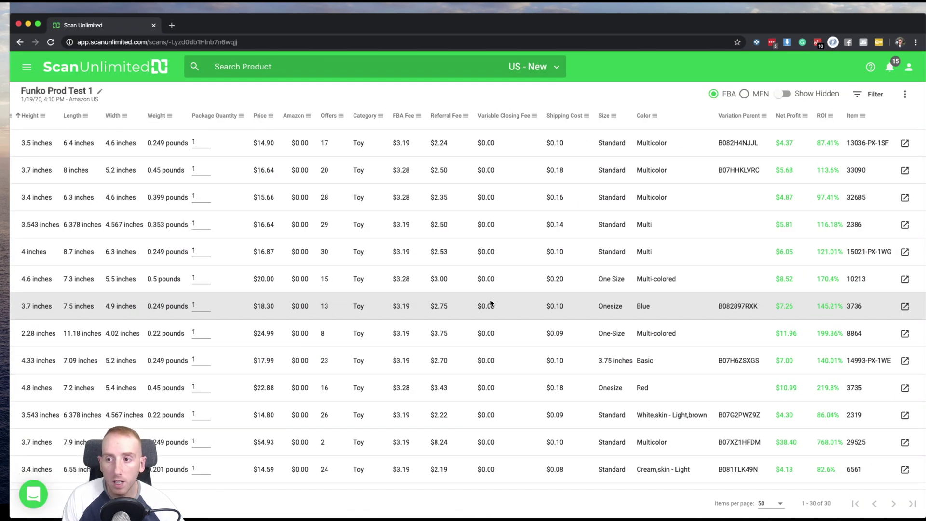
scroll(490, 304, left, 9)
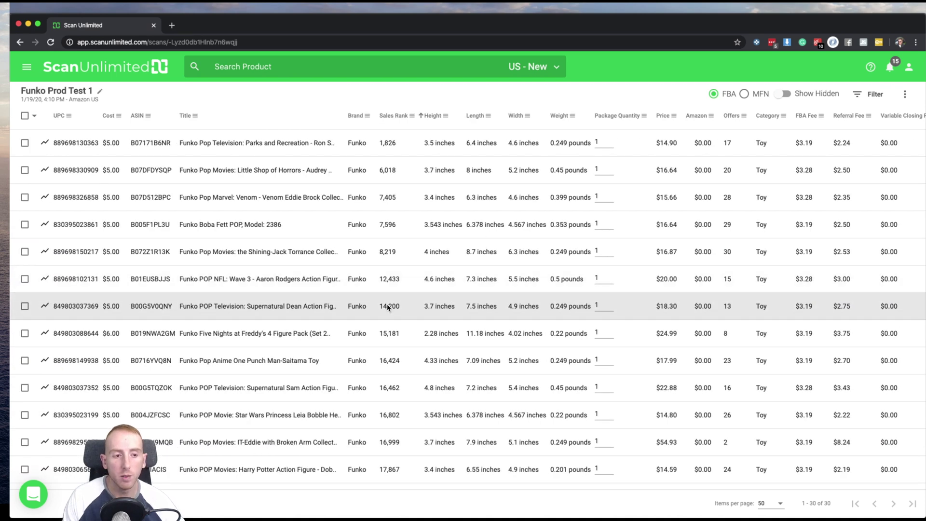